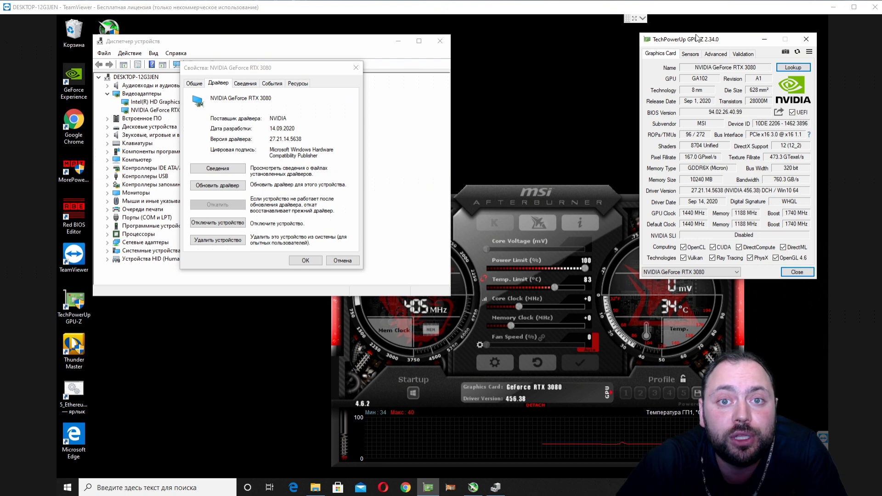
Step: Show the RTX 3080 sensor readings in GPU-Z and bring MSI Afterburner to the front
click(698, 57)
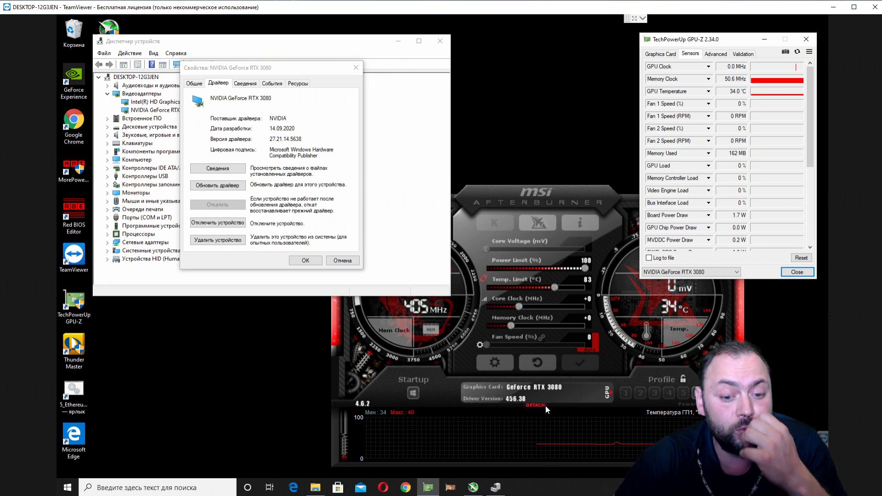
click(473, 487)
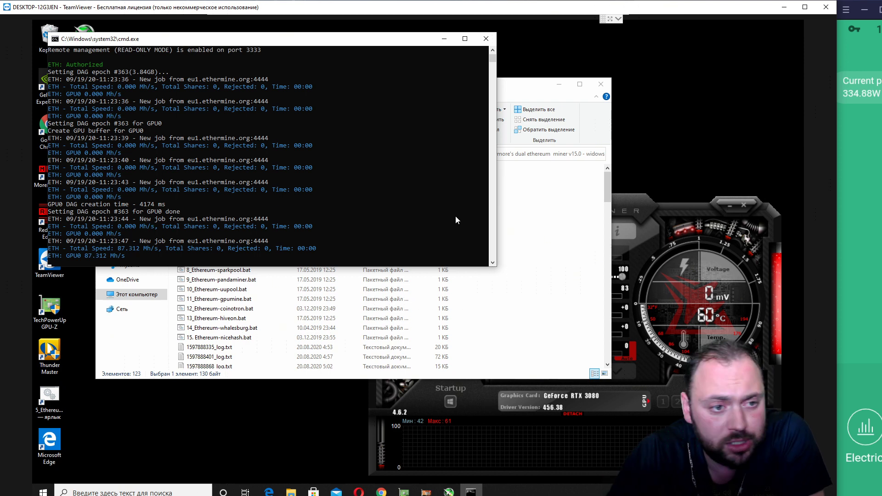
Step: Set the RTX 3080's memory clock offset to +1450 MHz in MSI Afterburner and apply it
click(630, 203)
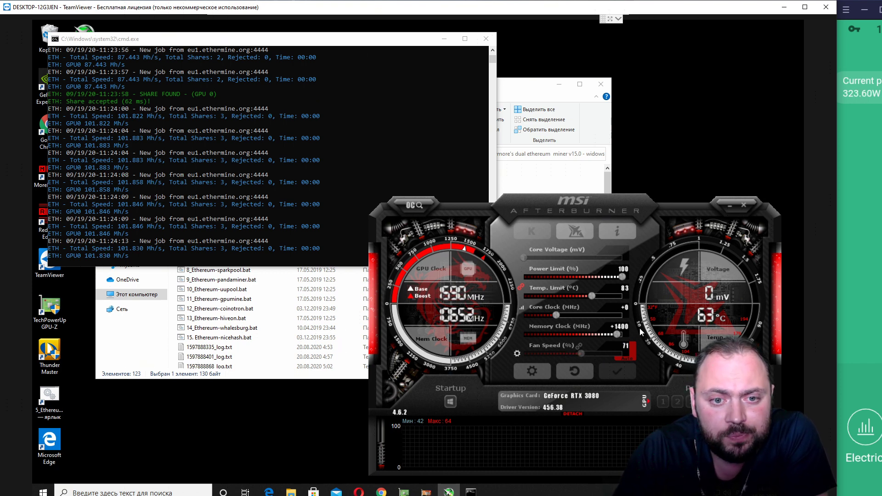
mouse_move(620, 331)
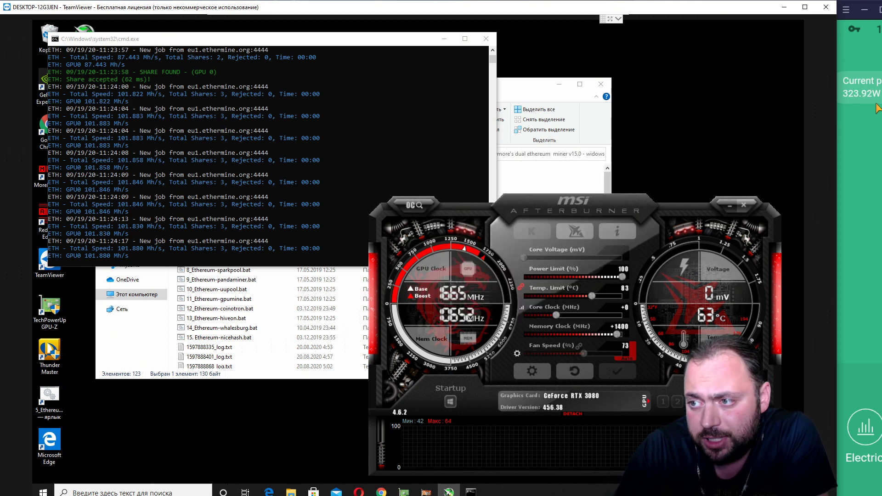
click(620, 326)
text(1450)
key(Return)
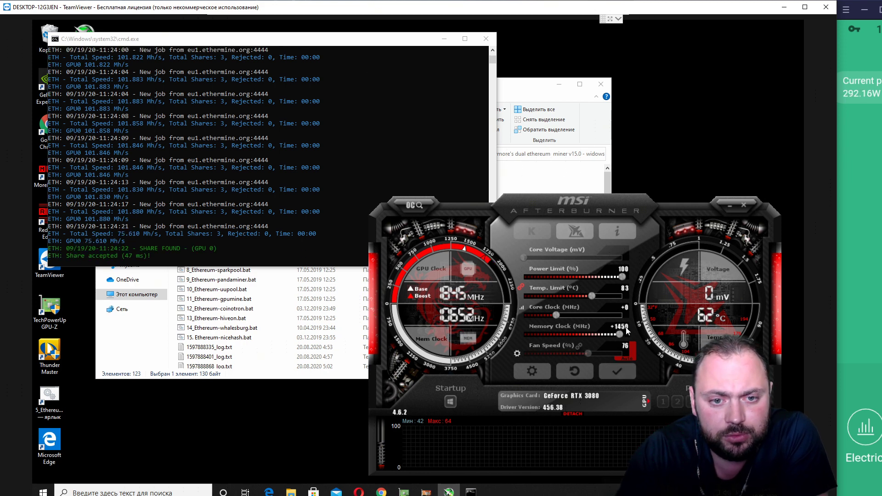
click(624, 371)
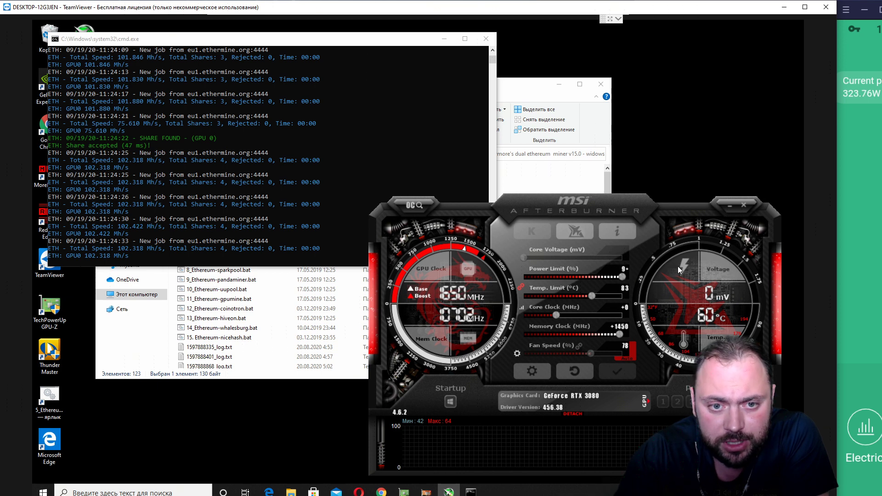
Step: Set the graphics card's power limit to 90% and apply it
text(0)
key(Return)
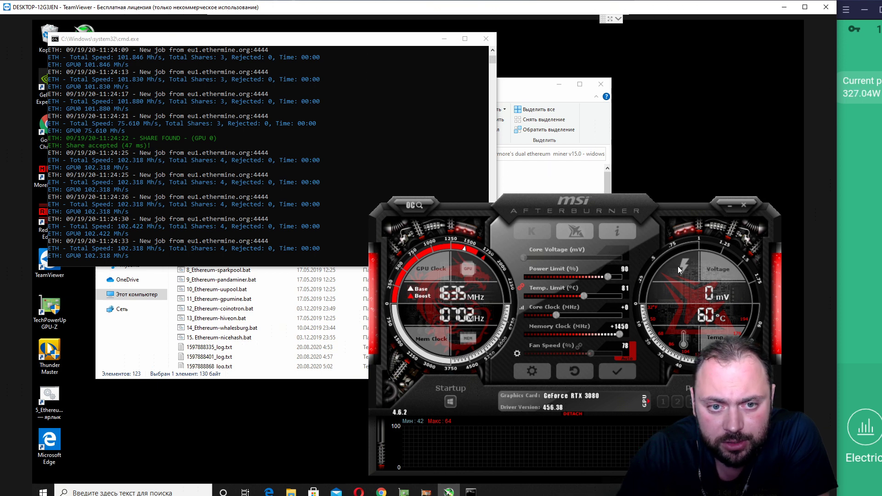
click(629, 371)
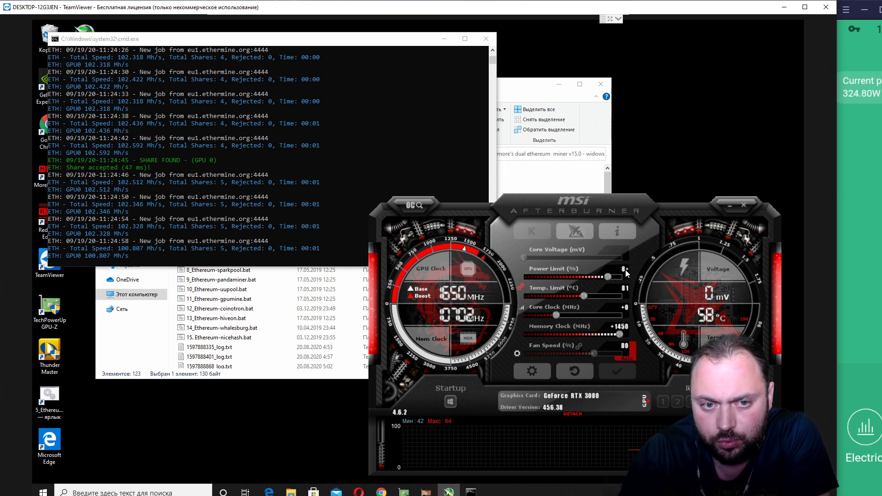
Step: Lower the graphics card's power limit to 80% and on to 76%, and apply it
text(0)
key(Return)
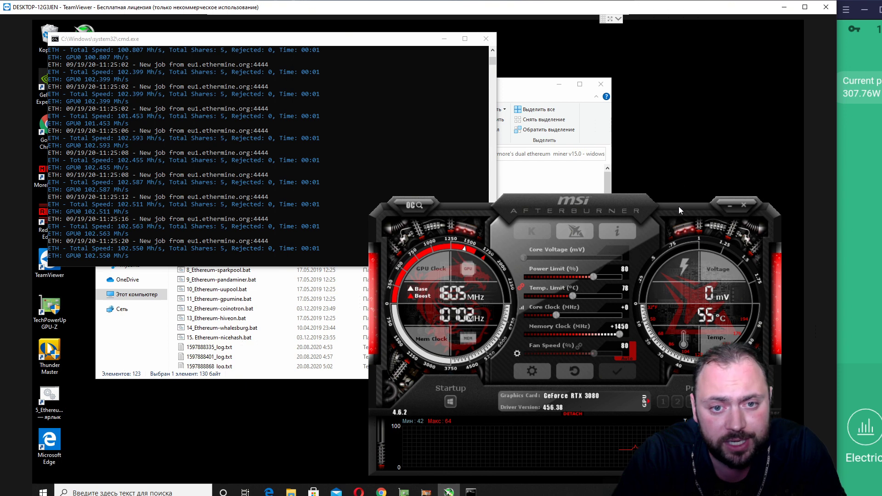
key(Left)
key(Left)
key(Left)
key(Left)
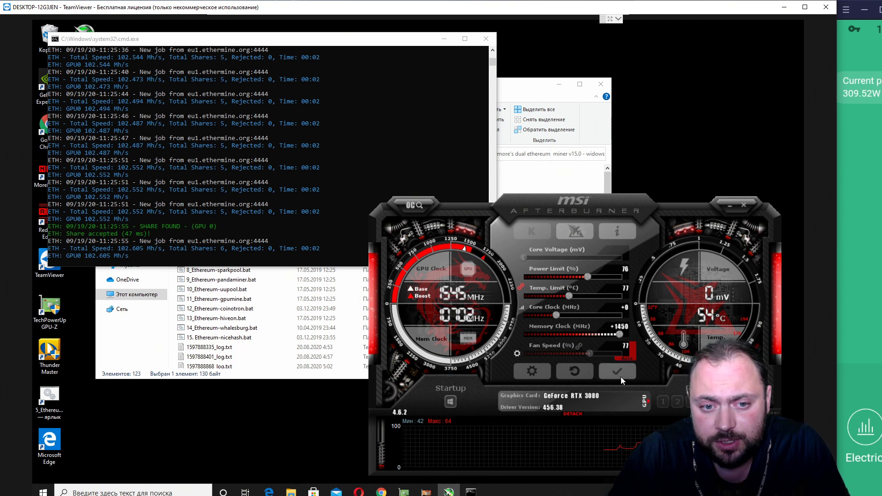
click(621, 376)
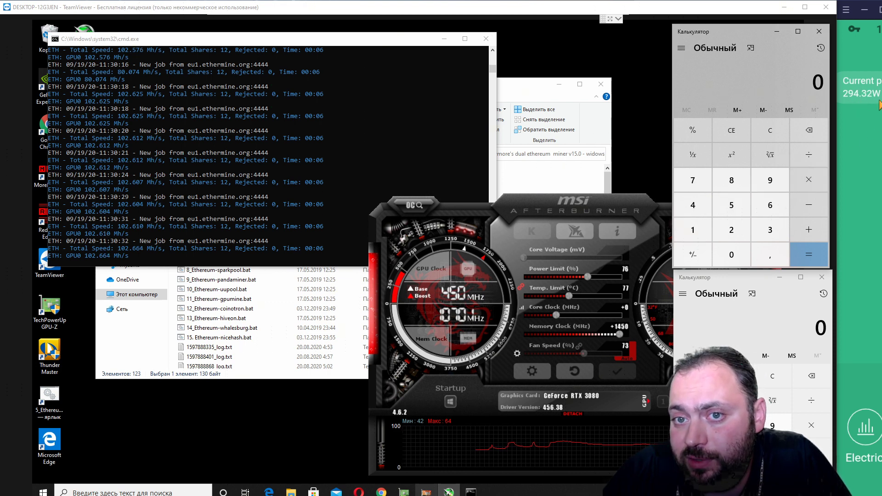
Step: Calculate the RTX 3080's power use per megahash by dividing 255 by 102,5 in the first calculator
click(735, 231)
click(736, 202)
click(736, 202)
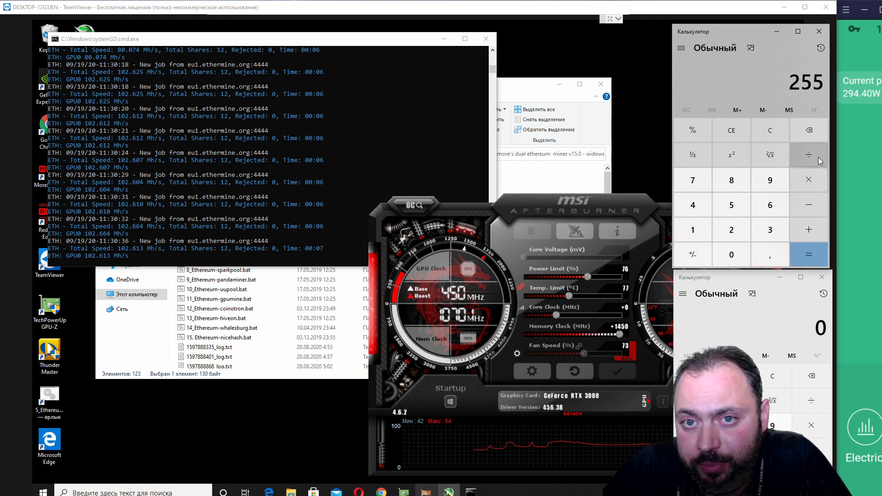
click(818, 157)
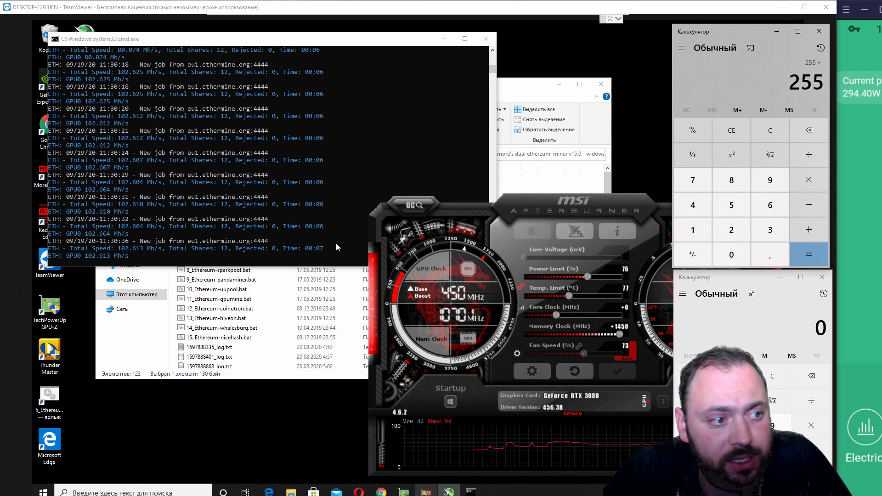
click(693, 230)
click(731, 254)
click(731, 230)
click(770, 254)
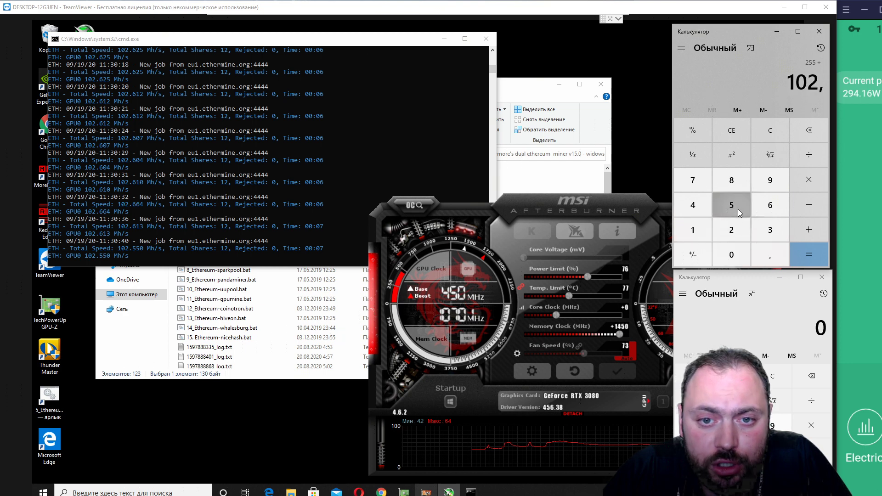
click(731, 205)
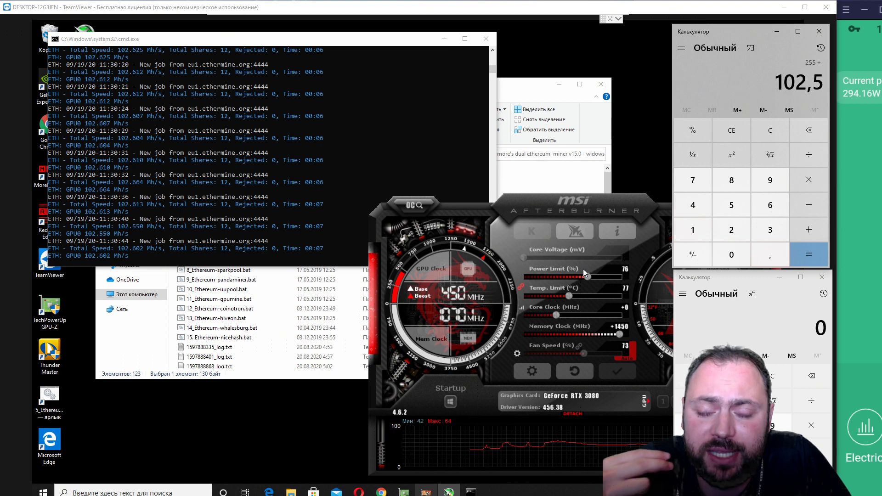
click(819, 260)
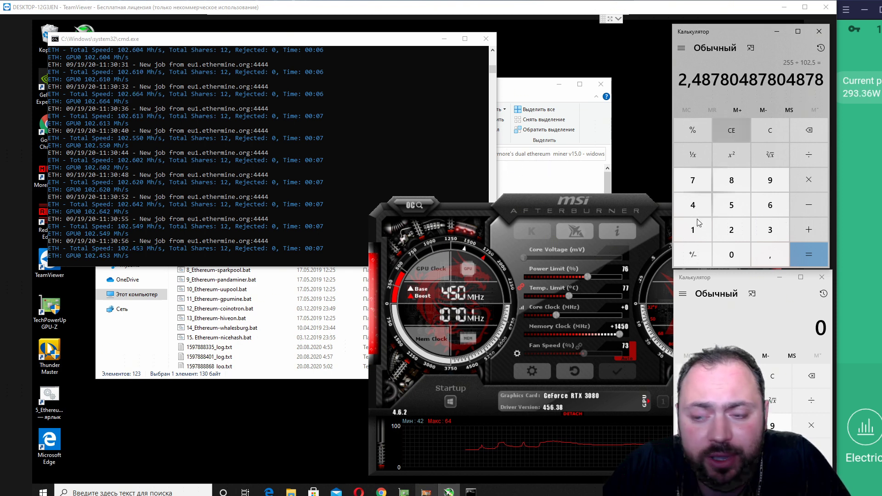
Step: Check the hashrate and power of the RX 5700 cards in the RaveOS rig overview and return to the miner desktop
key(alt+Tab)
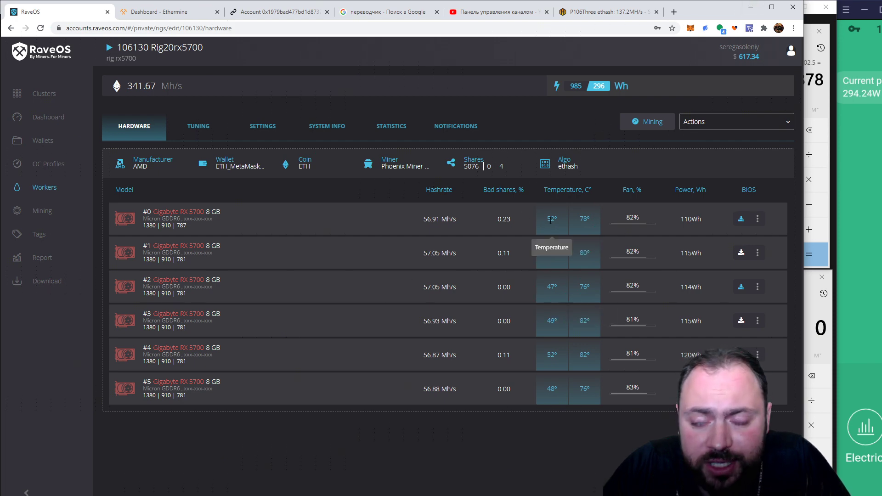
click(751, 12)
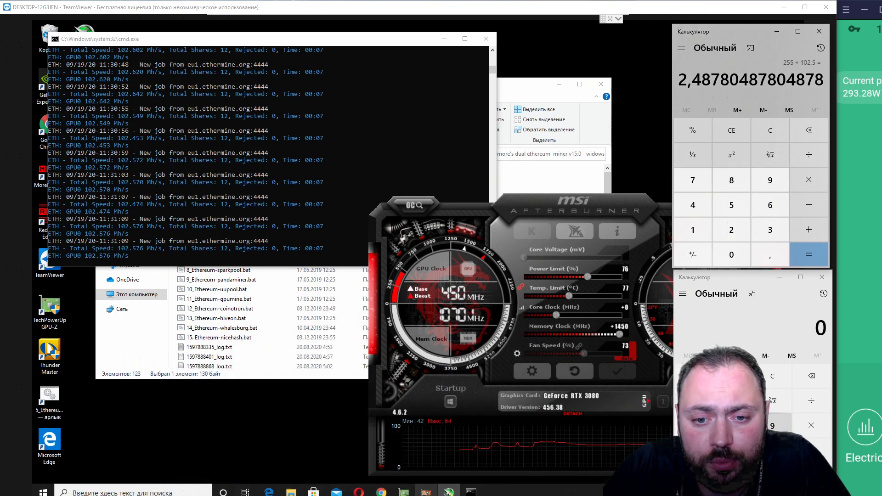
Step: Calculate the RX 5700's power use per megahash in the second calculator, dividing 143,33 by the card's hashrate
click(734, 426)
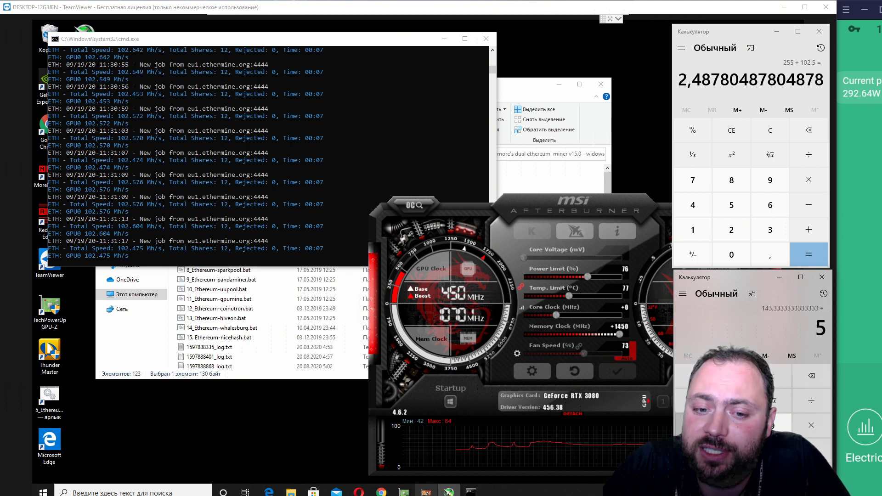
key(Return)
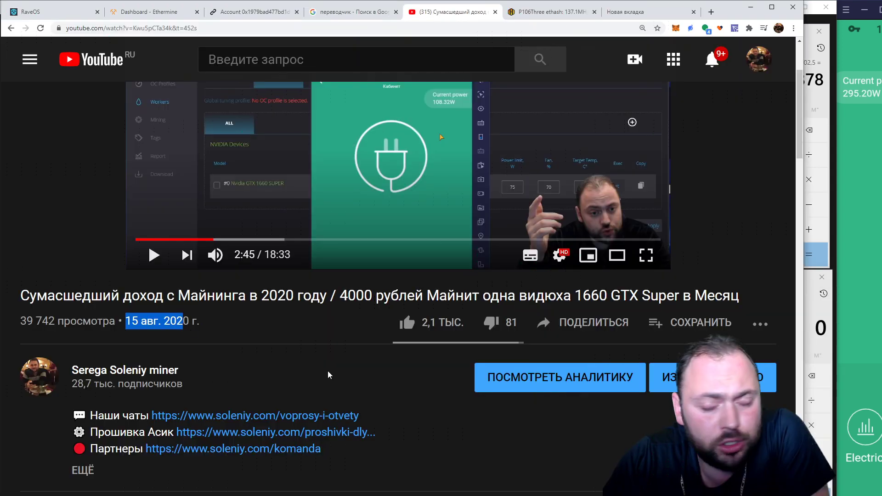
Step: Review the GTX 1660 Super figures in the YouTube video and divide 68 by 32,7 in the second calculator
scroll(328, 371, up, 3)
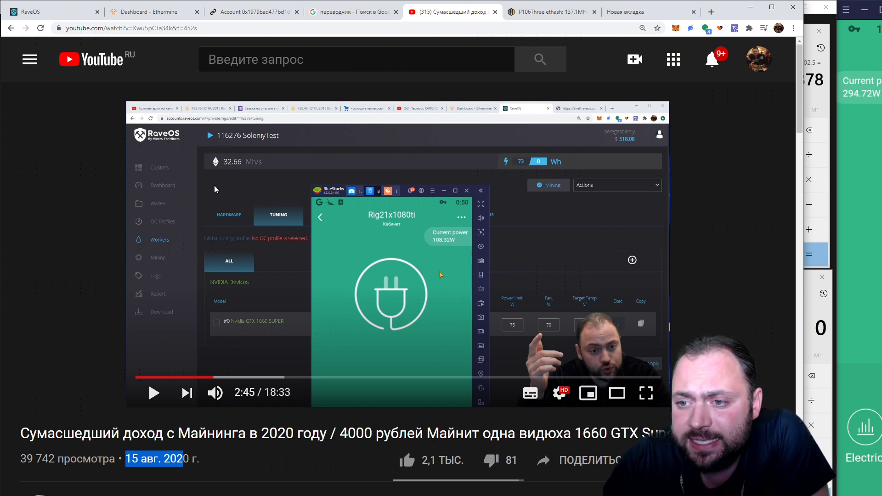
key(alt+Tab)
text(68/3)
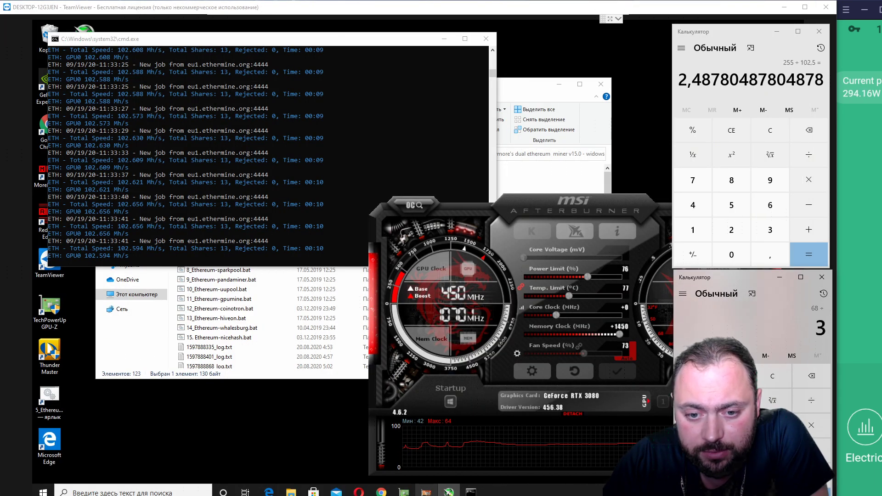
text(2,7)
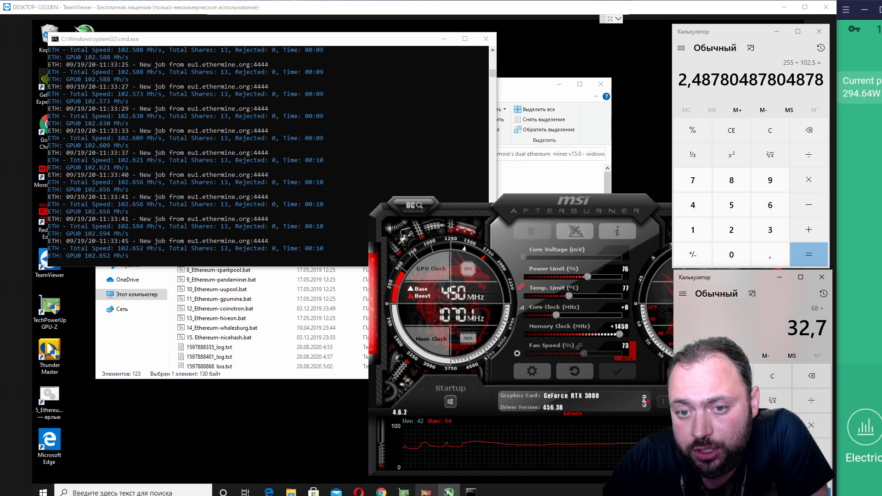
key(Return)
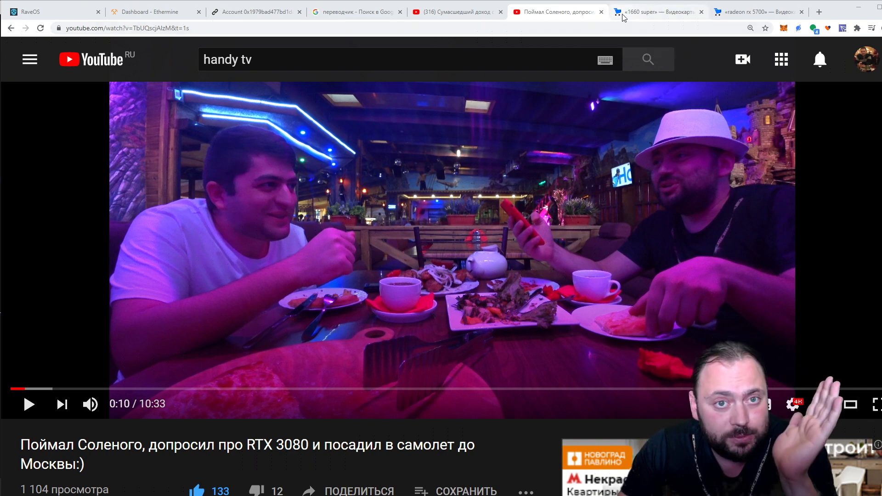
Step: Show the Yandex Market price listing for 1660 Super graphics cards
click(651, 19)
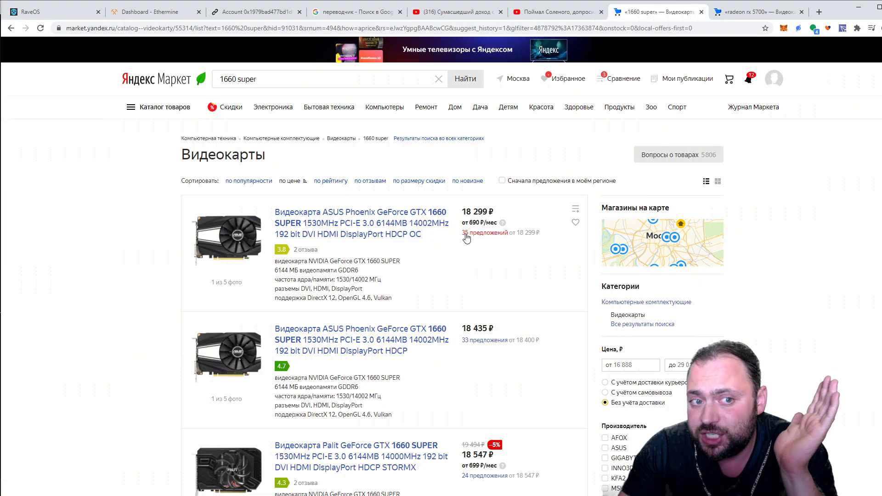